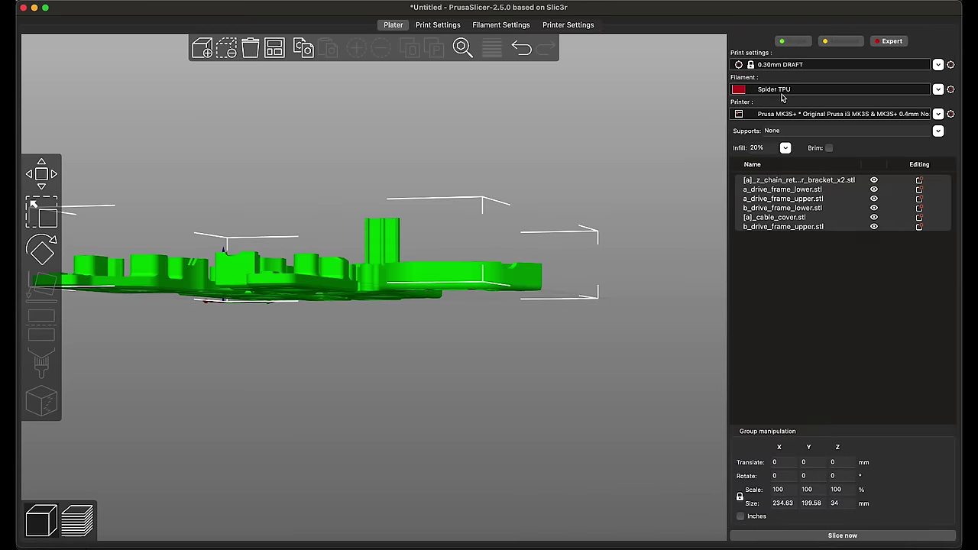
Set the filament to Polymaker ASA and the printer to the physical Prusa MK3S+ preset with the 0.4mm Nozzle Thumbnail profile
click(783, 92)
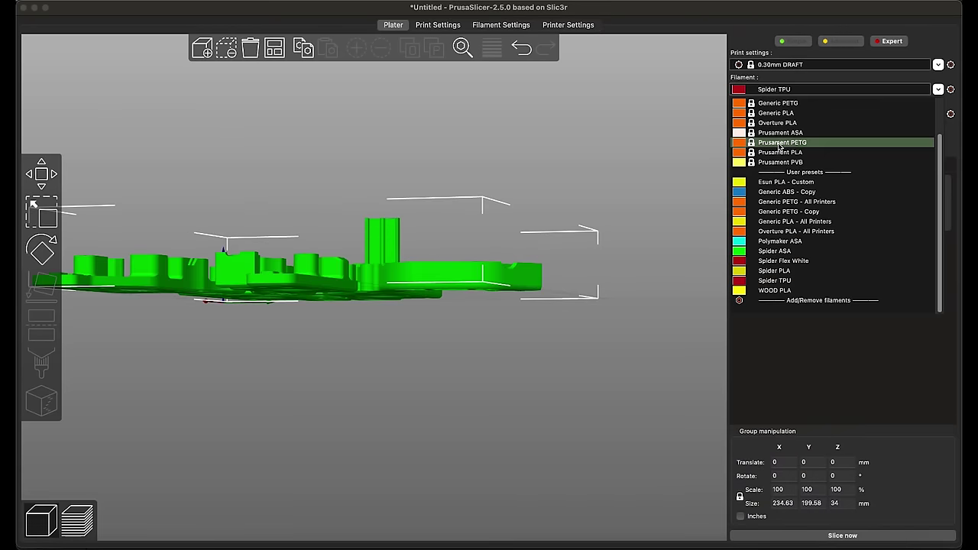
click(781, 242)
click(833, 114)
scroll(787, 268, down, 1)
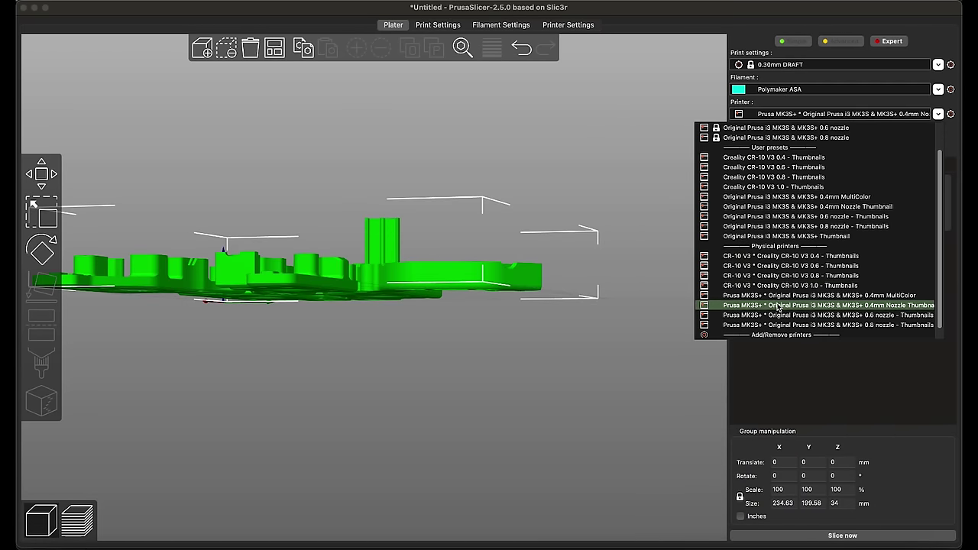
click(778, 305)
View the bed from above and slice the loaded frame, bracket and cable cover parts with the 0.30mm DRAFT print profile
key(1)
click(827, 534)
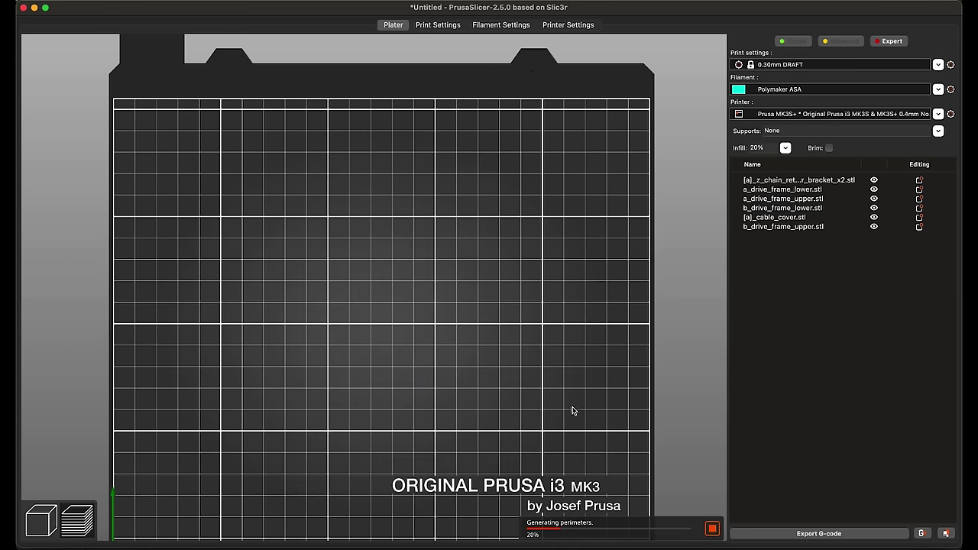
click(800, 66)
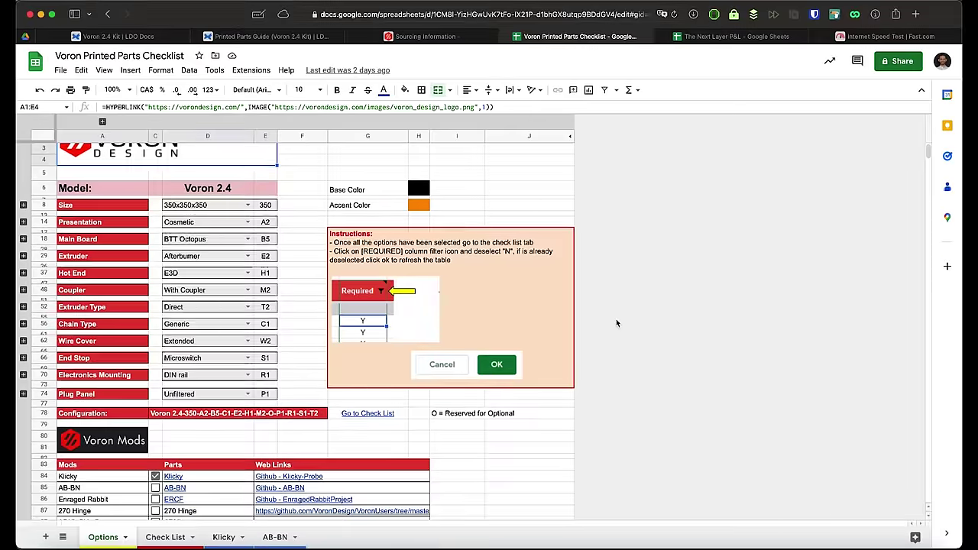
In the Voron Printed Parts Checklist in Google Sheets, review the Options sheet and look through the required parts on the Check List sheet
scroll(617, 323, down, 5)
scroll(616, 323, up, 3)
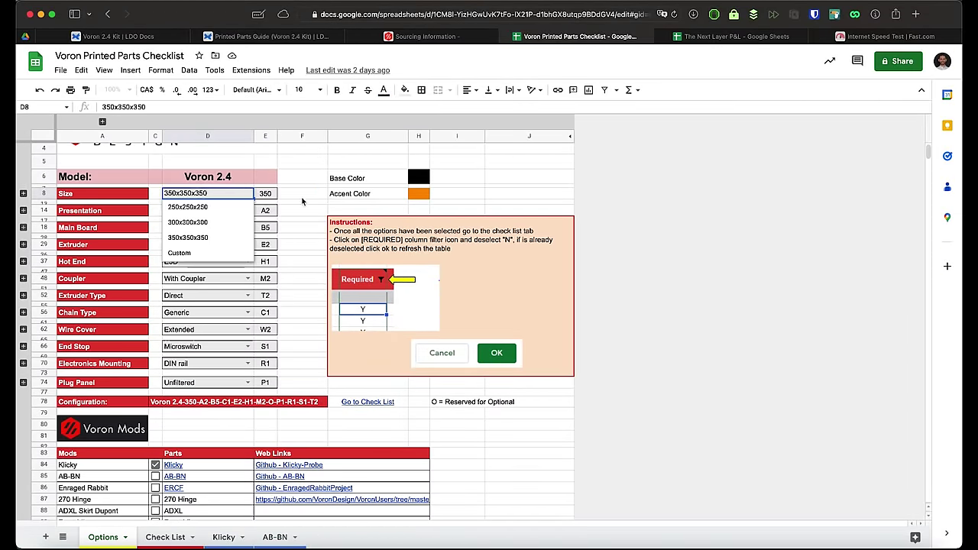
scroll(203, 444, down, 1)
click(165, 537)
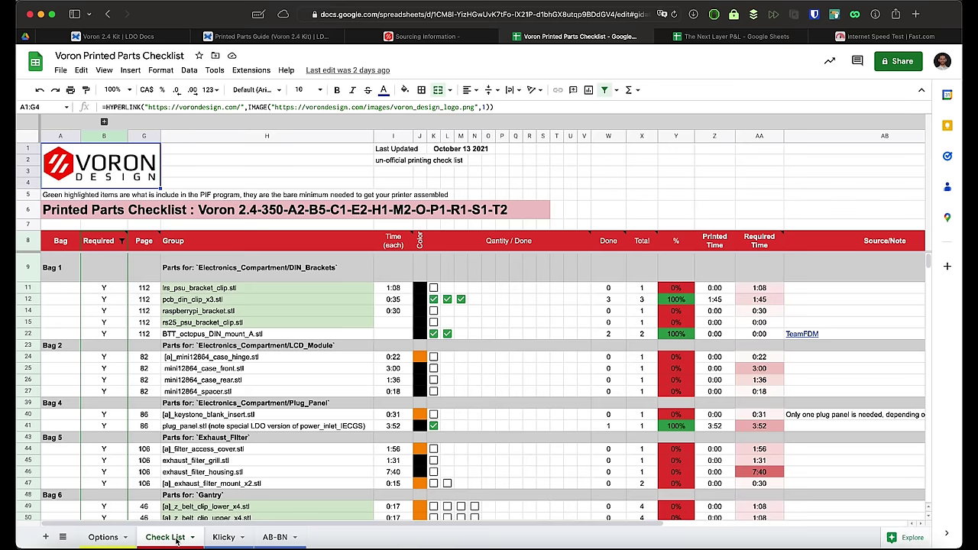
scroll(426, 385, down, 10)
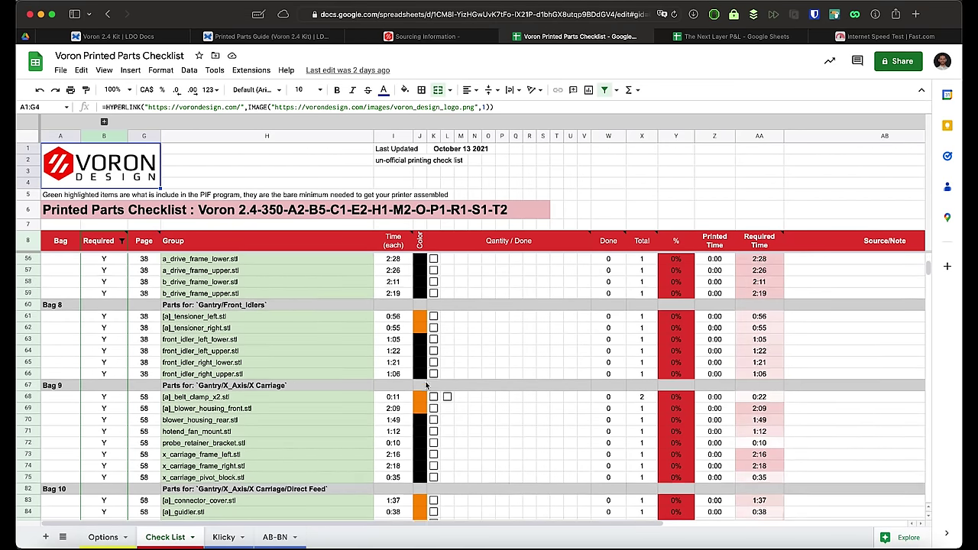
scroll(426, 385, down, 15)
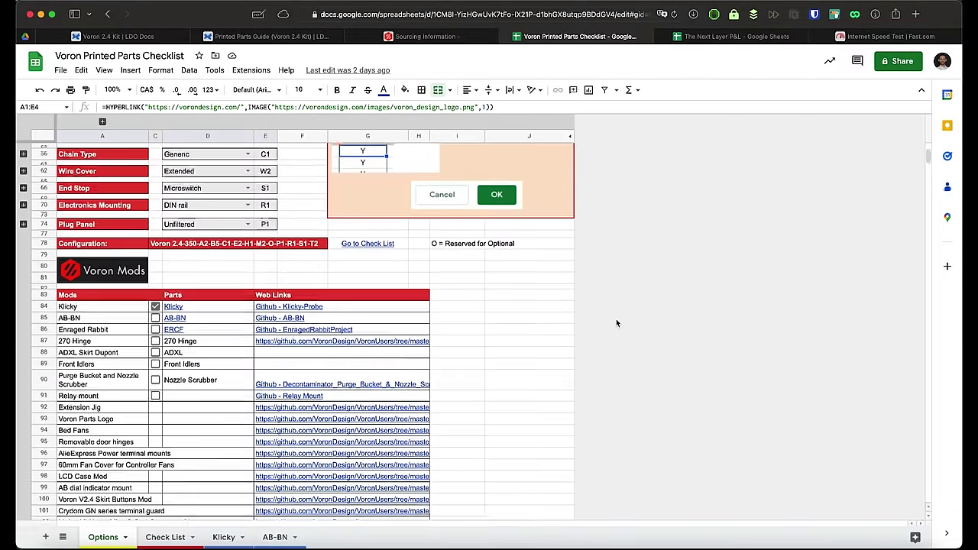
Review the Voron 2.4 configuration and its build size choices again, and examine the gantry parts on the Check List sheet
scroll(616, 319, up, 3)
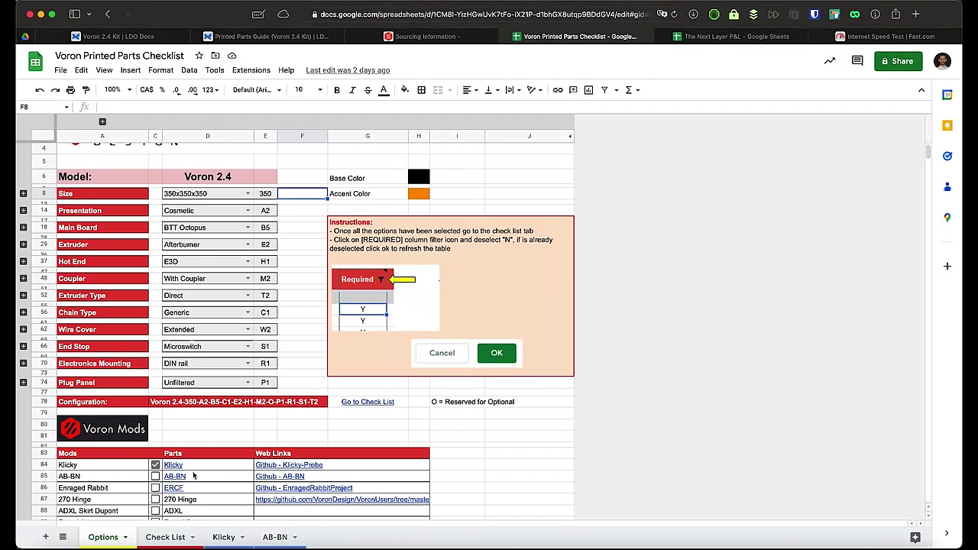
scroll(193, 475, down, 1)
click(165, 537)
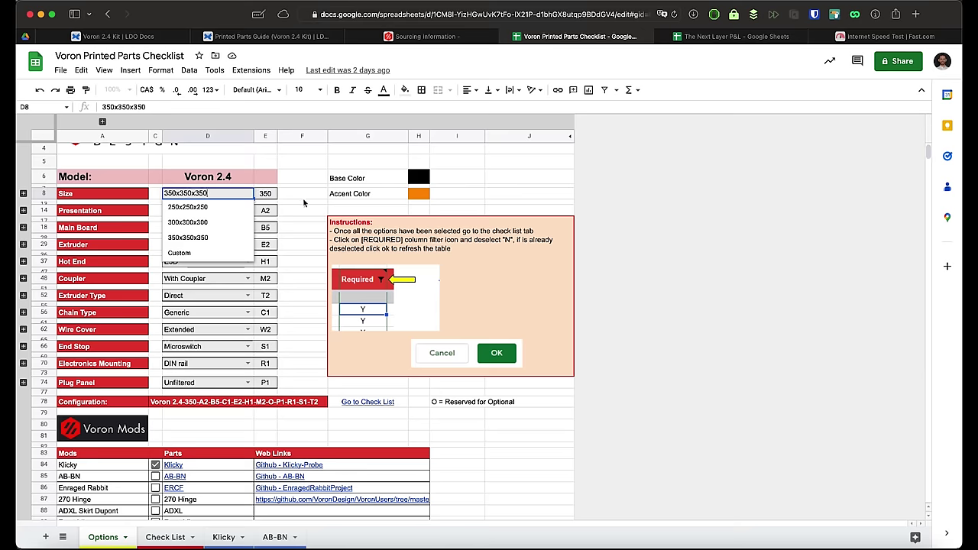
click(303, 203)
scroll(298, 329, down, 2)
click(176, 538)
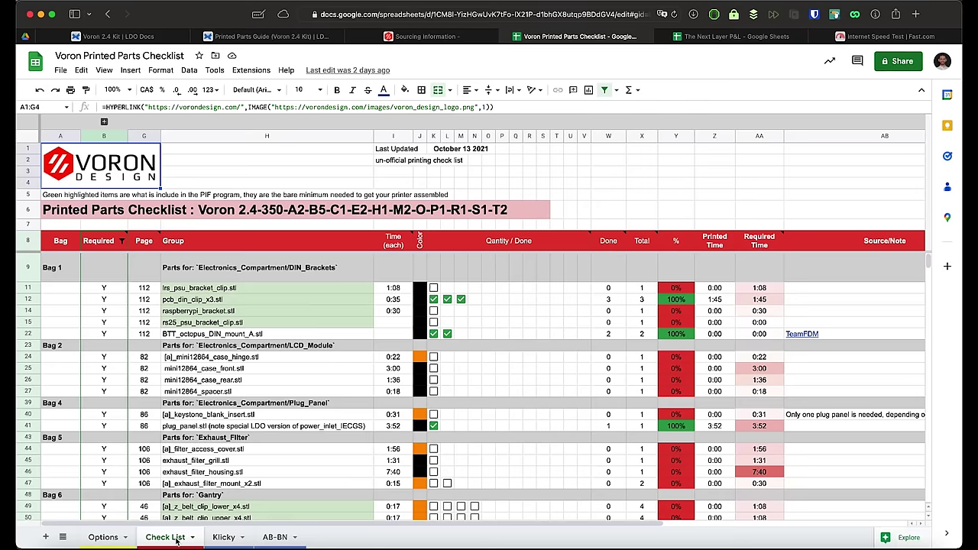
scroll(426, 386, down, 10)
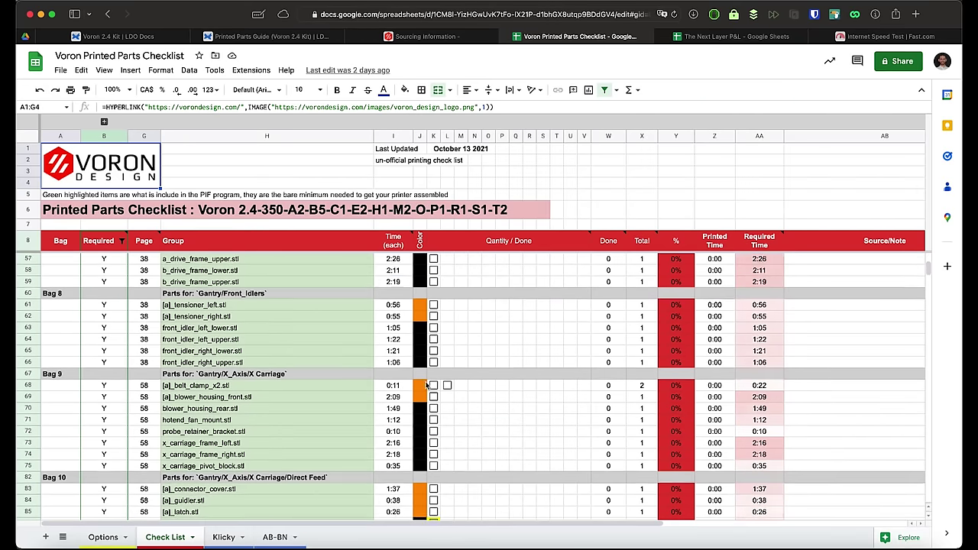
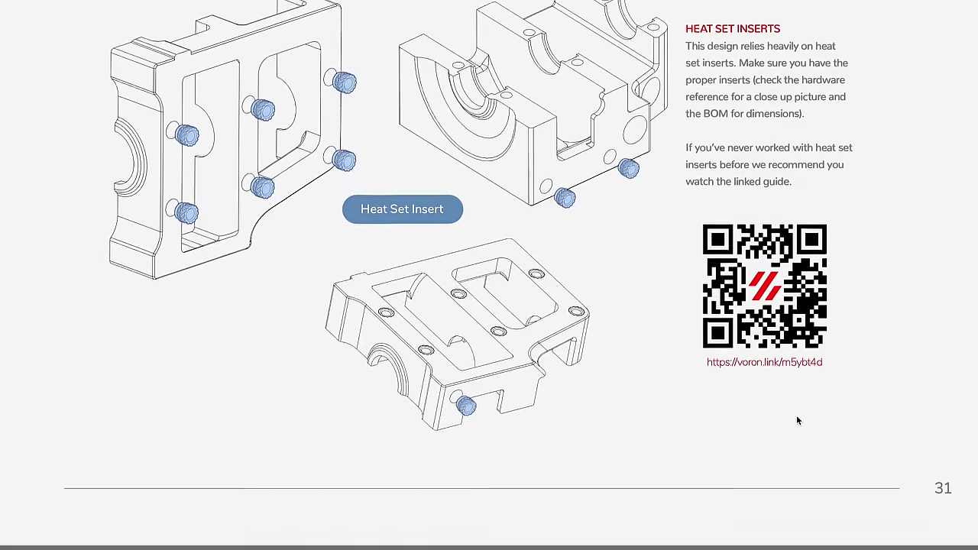
Look over the heat set inserts page and its neighbouring pages in the Voron assembly manual PDF
scroll(796, 420, down, 8)
scroll(796, 420, down, 1)
scroll(796, 420, up, 2)
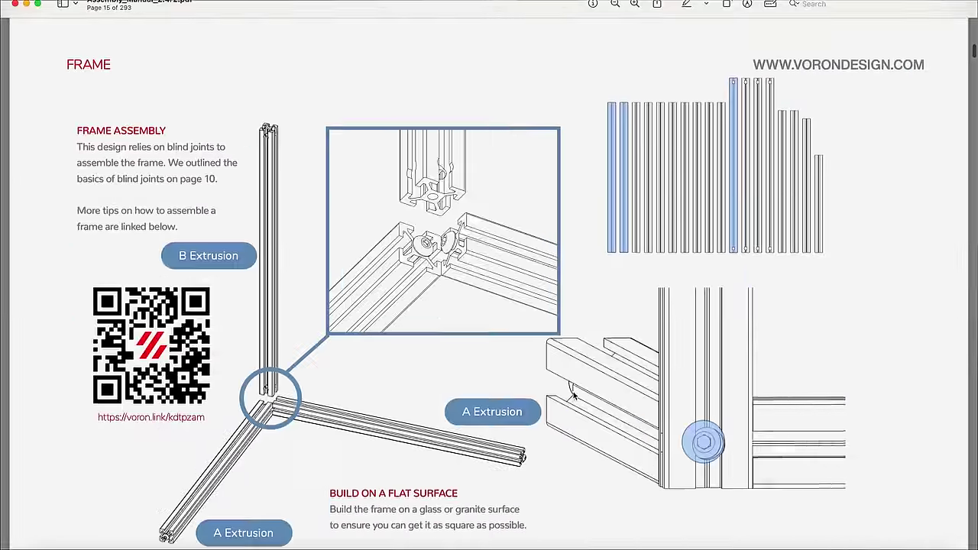
Look through the assembly manual from the frame assembly instructions on page 15 to the Z rails instructions on page 25
scroll(574, 395, down, 20)
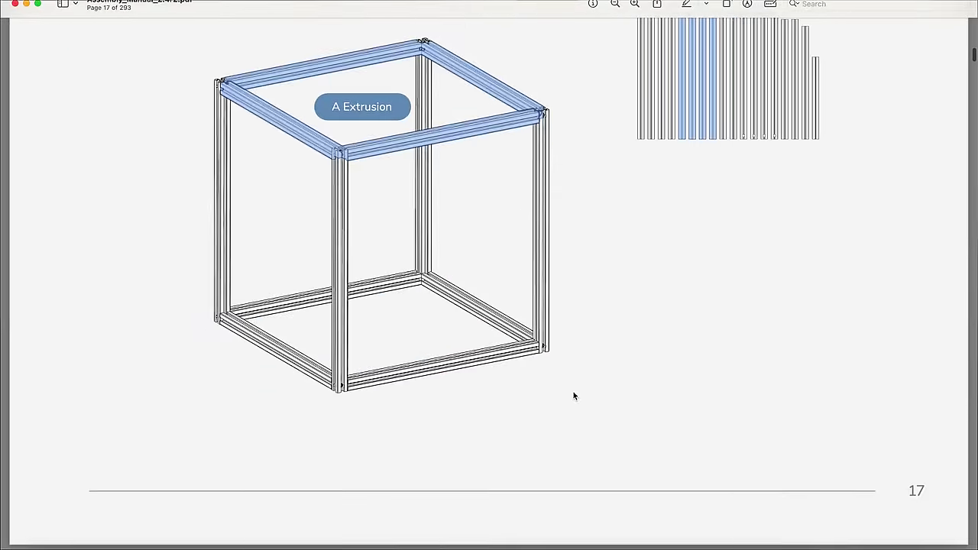
scroll(574, 395, down, 20)
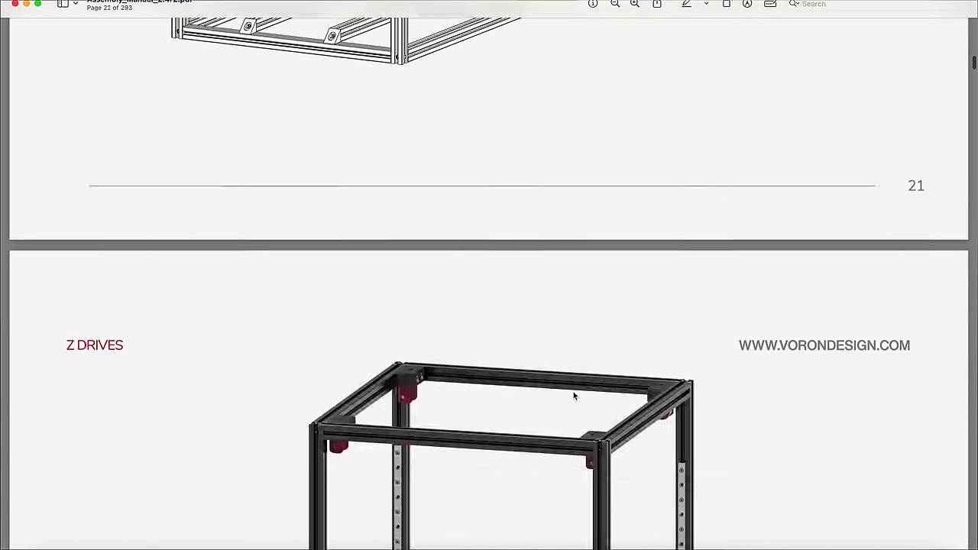
scroll(573, 395, down, 3)
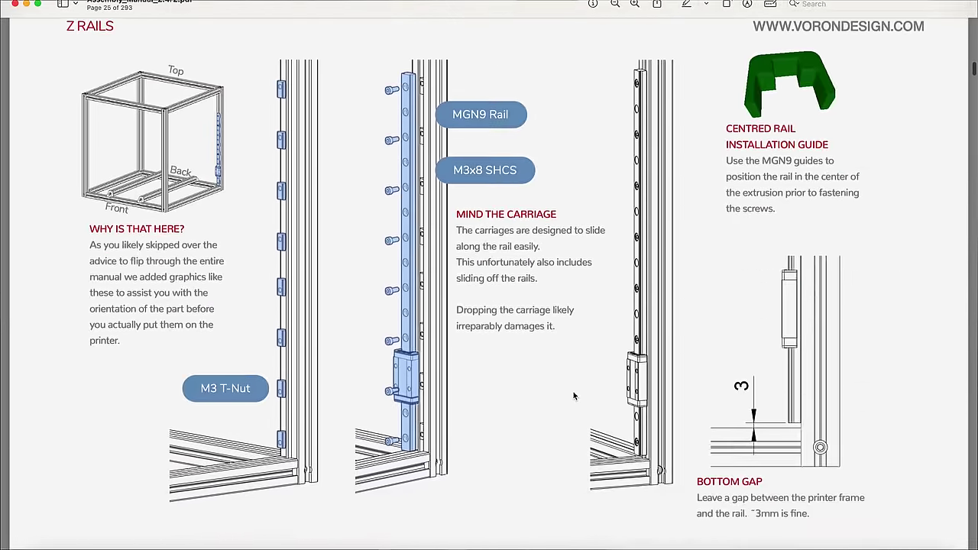
scroll(780, 419, down, 10)
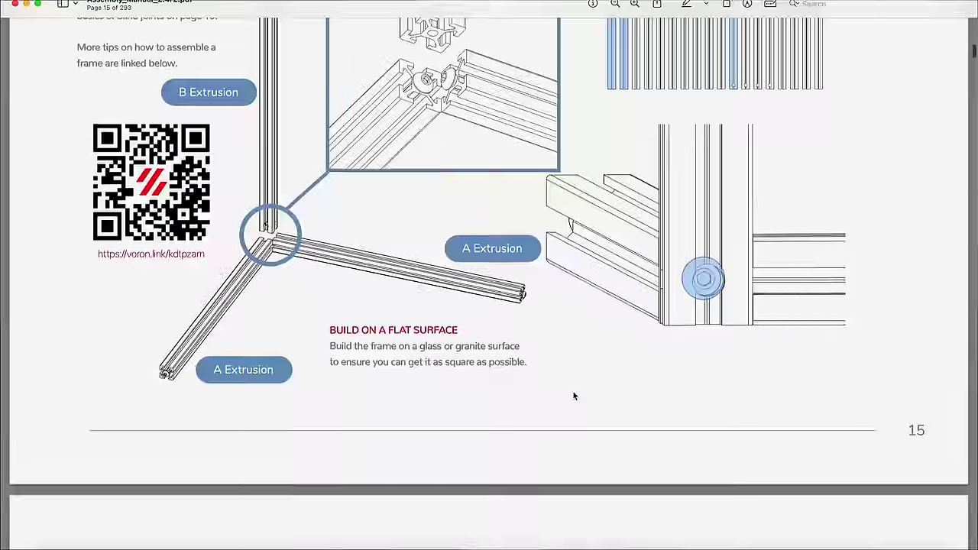
Go through the frame chapter again and continue to the page on installing the remaining Z rails
scroll(573, 393, down, 15)
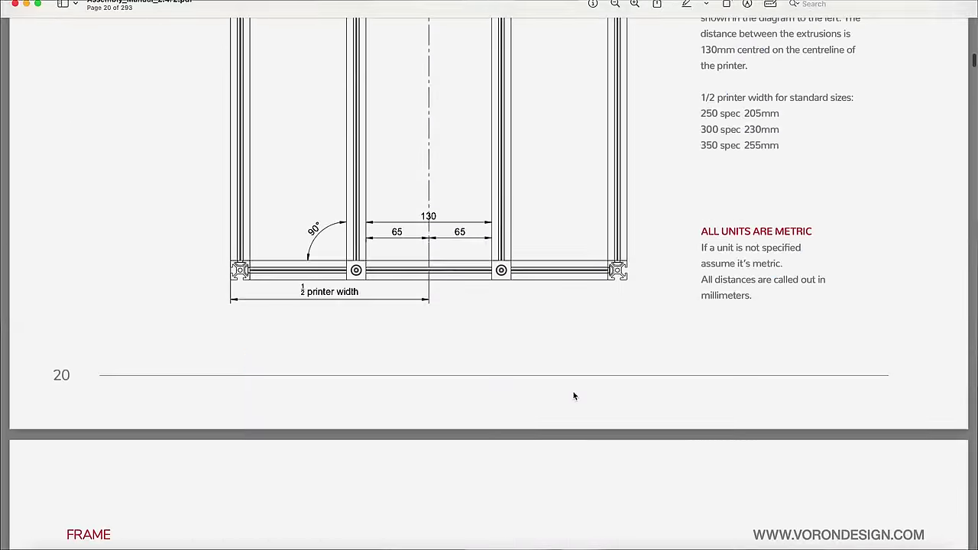
scroll(574, 395, down, 15)
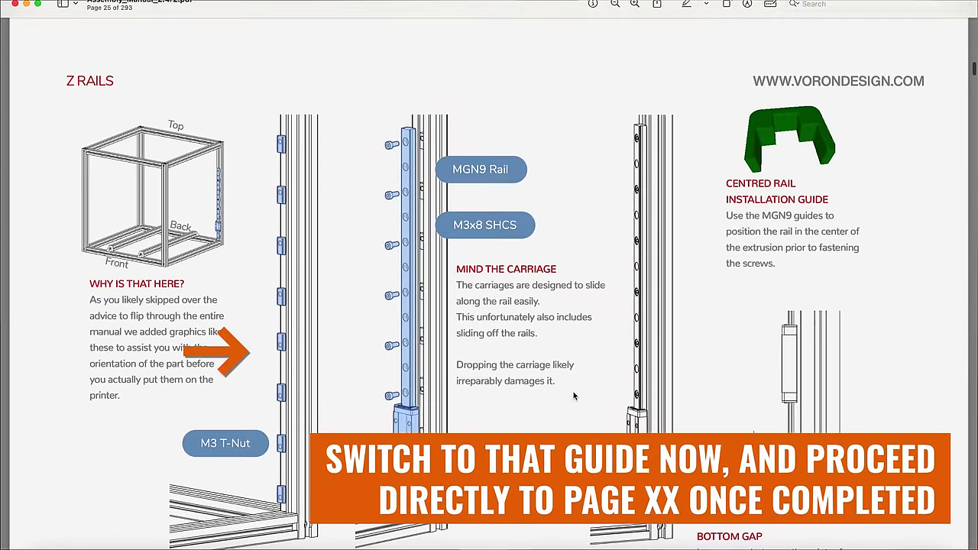
scroll(574, 395, down, 5)
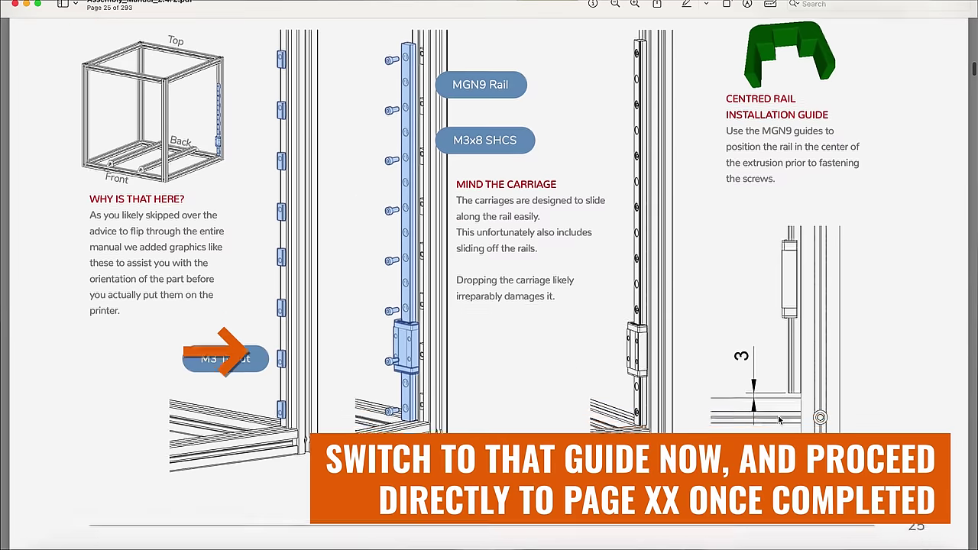
scroll(780, 419, down, 15)
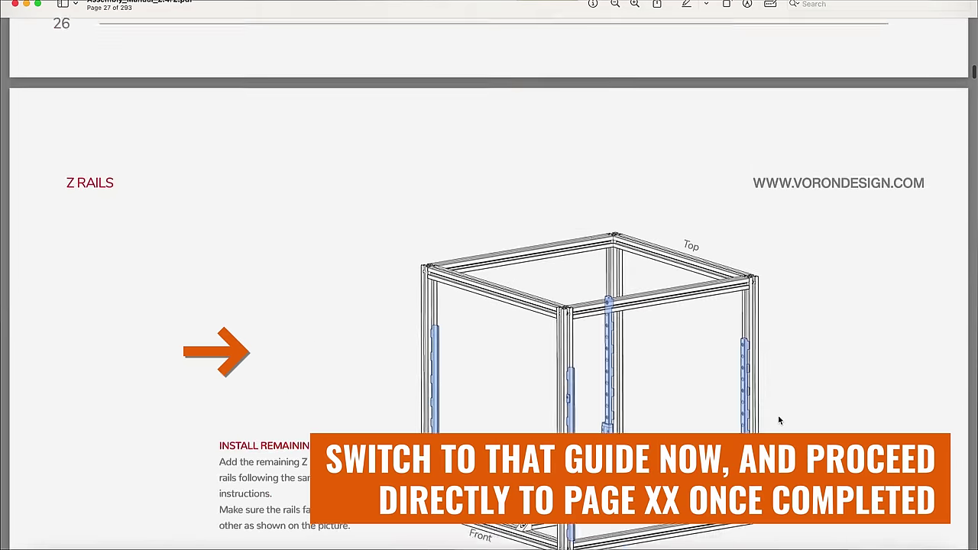